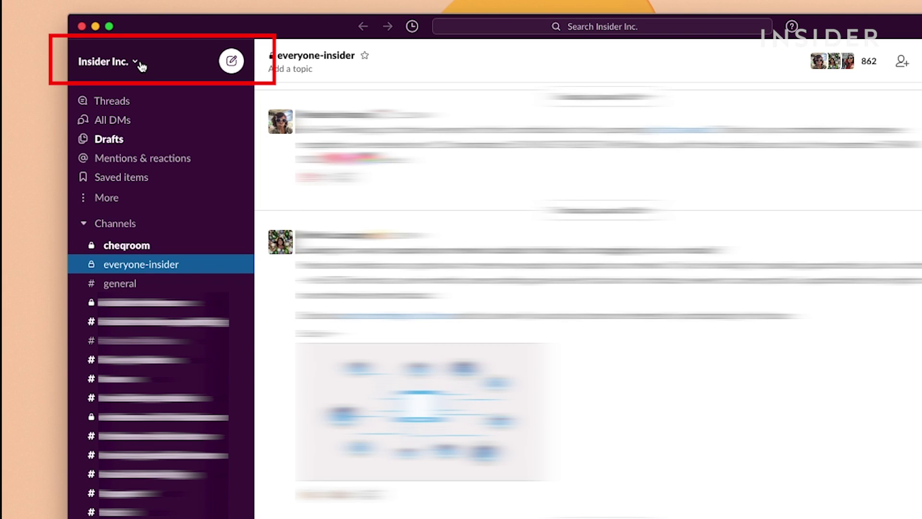
Look through the Insider Inc. workspace options, including the Tools entries.
left_click(135, 62)
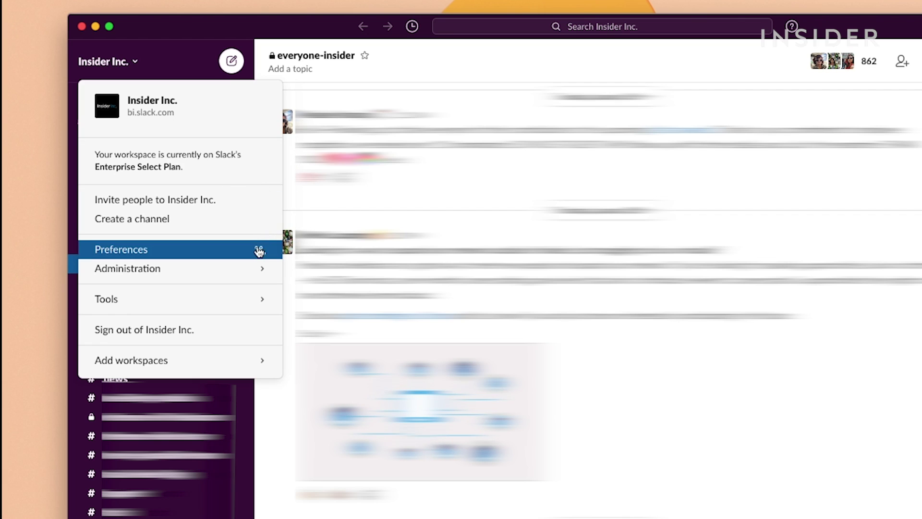
mouse_move(222, 310)
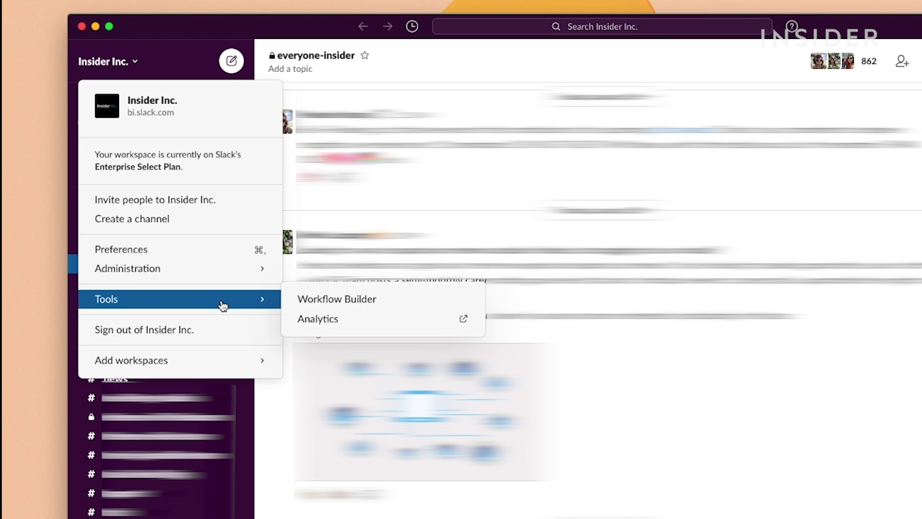
mouse_move(223, 364)
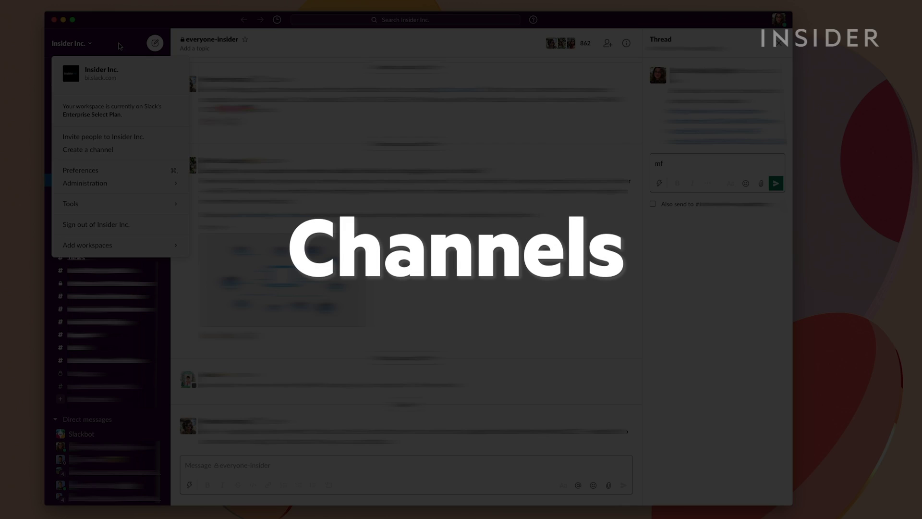
left_click(120, 46)
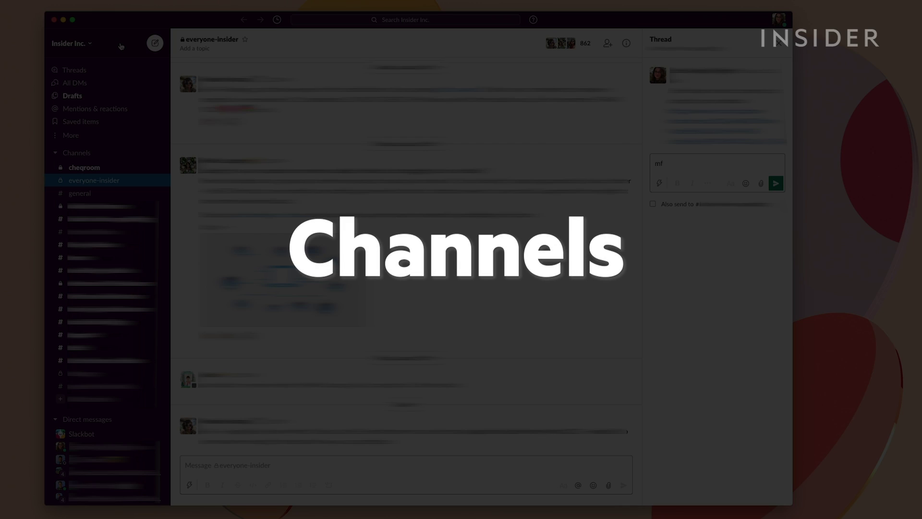
Collapse and re-expand the Channels list, and view the general channel.
left_click(71, 153)
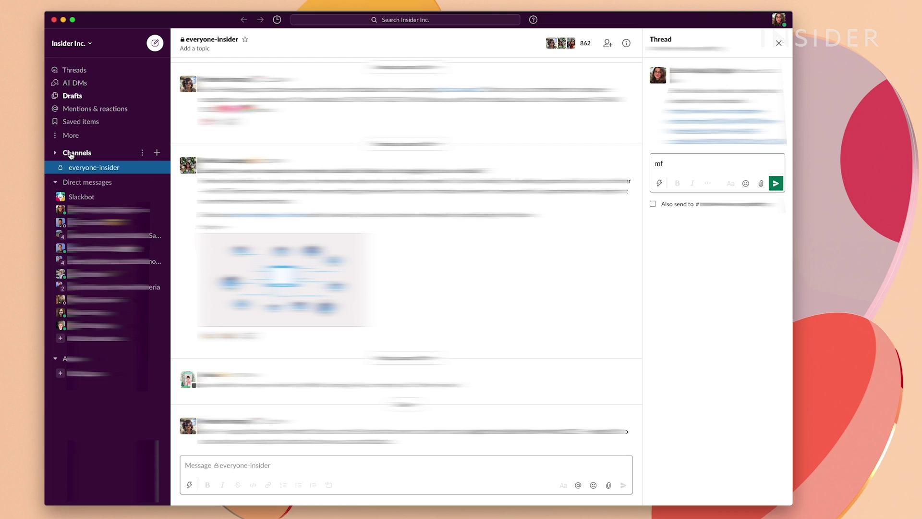
left_click(71, 153)
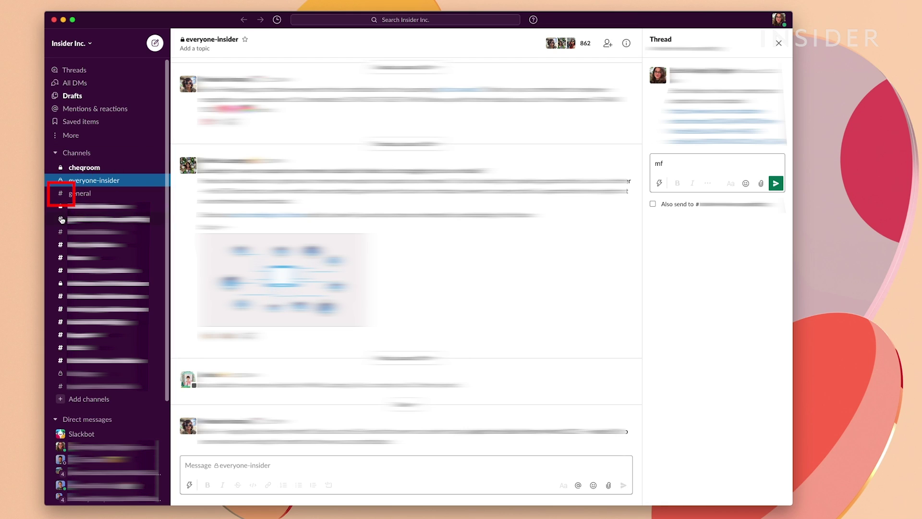
left_click(59, 198)
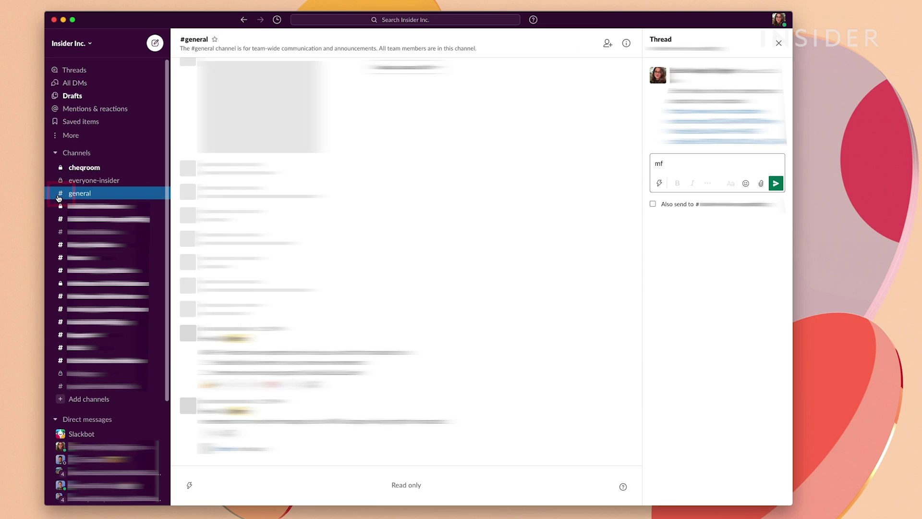
Go to the channel two places below general, show its details and start a search within it.
key("alt+Down")
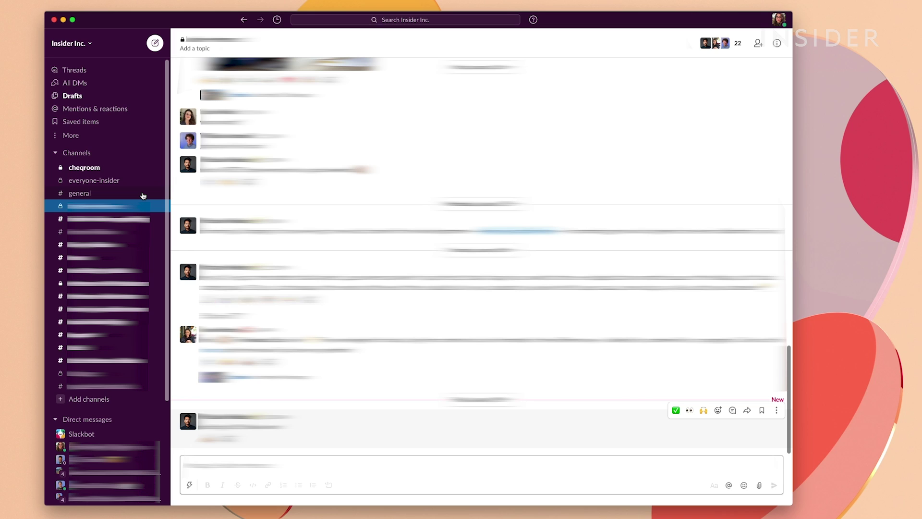
key("alt+Down")
key("super+shift+i")
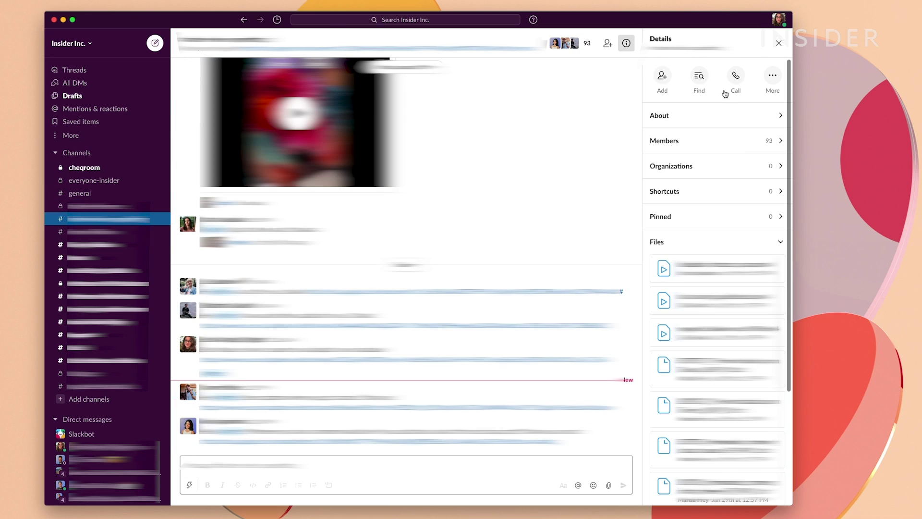
left_click(699, 77)
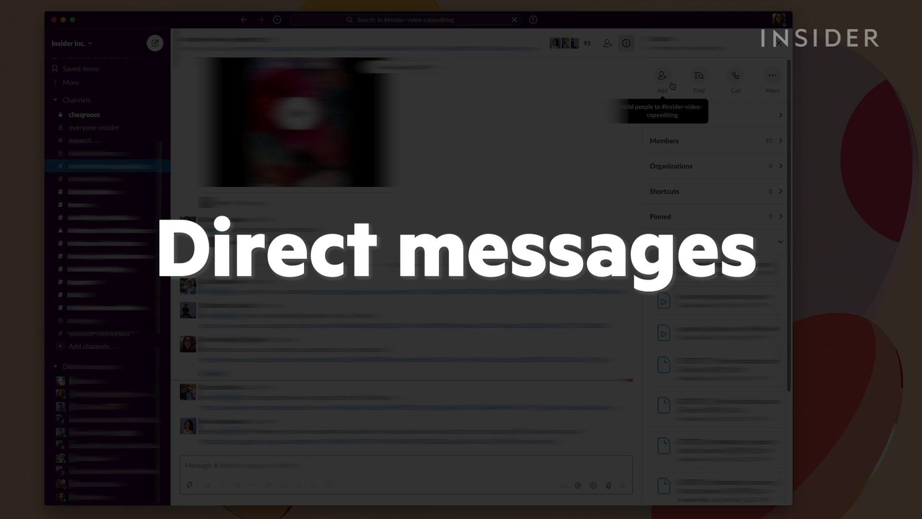
View a group direct message and expand its member list in the details.
scroll(105, 240, "down", 1)
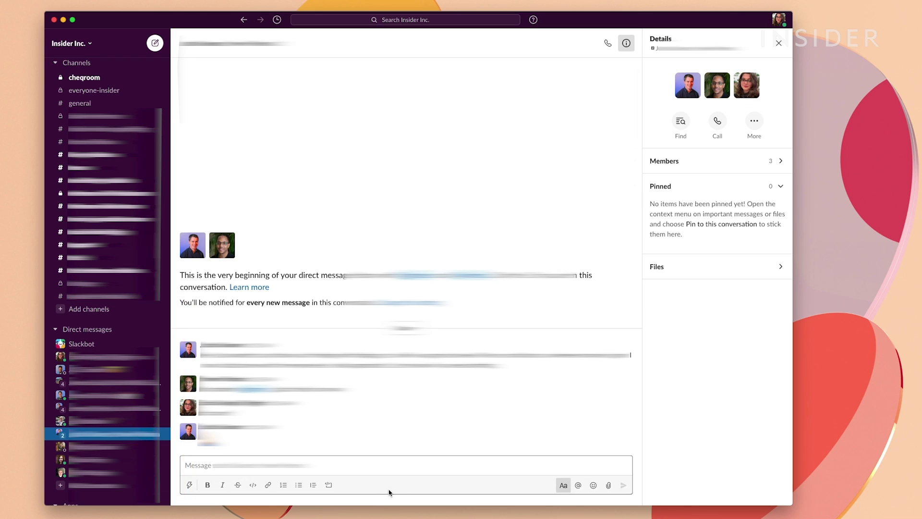
left_click(711, 166)
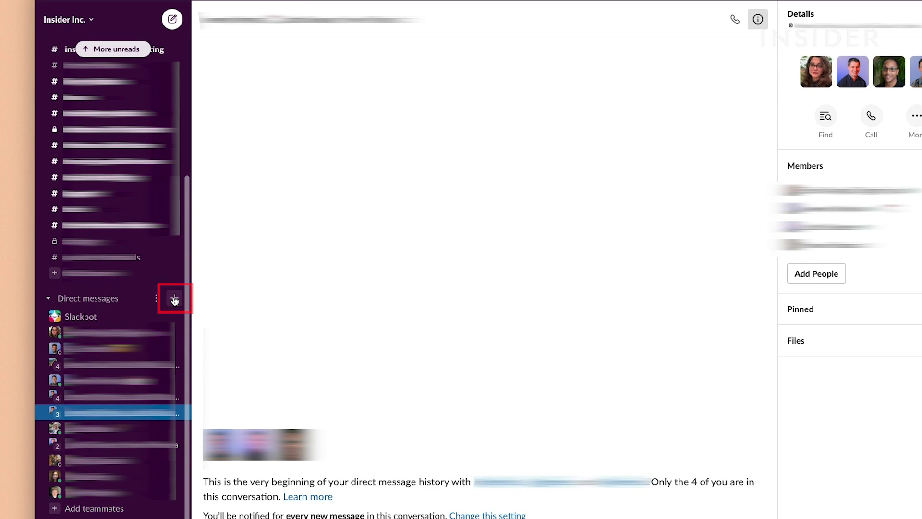
Start a new direct message to the first suggested person and write "hello!" as its text.
left_click(175, 299)
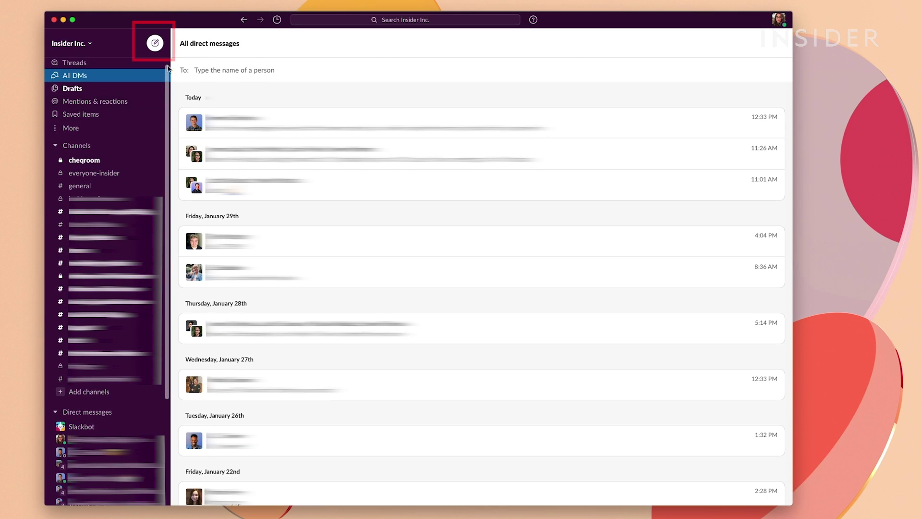
left_click(155, 43)
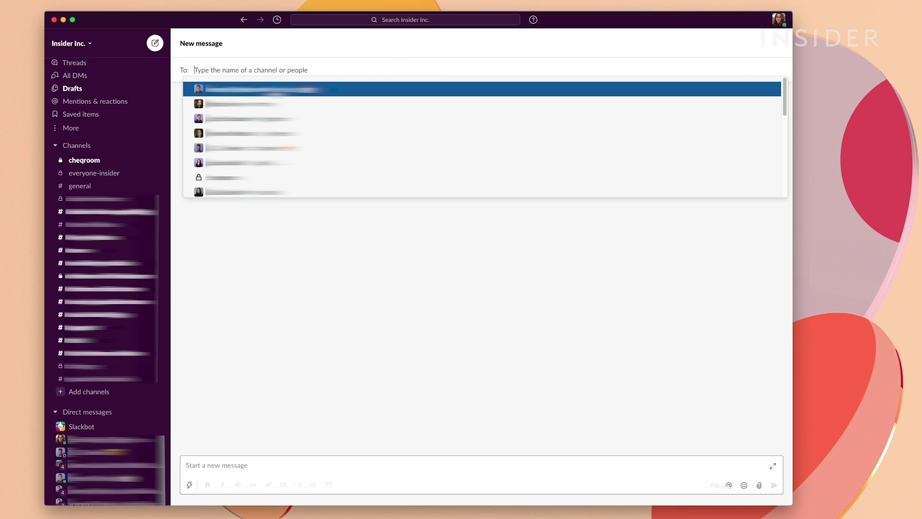
left_click(207, 89)
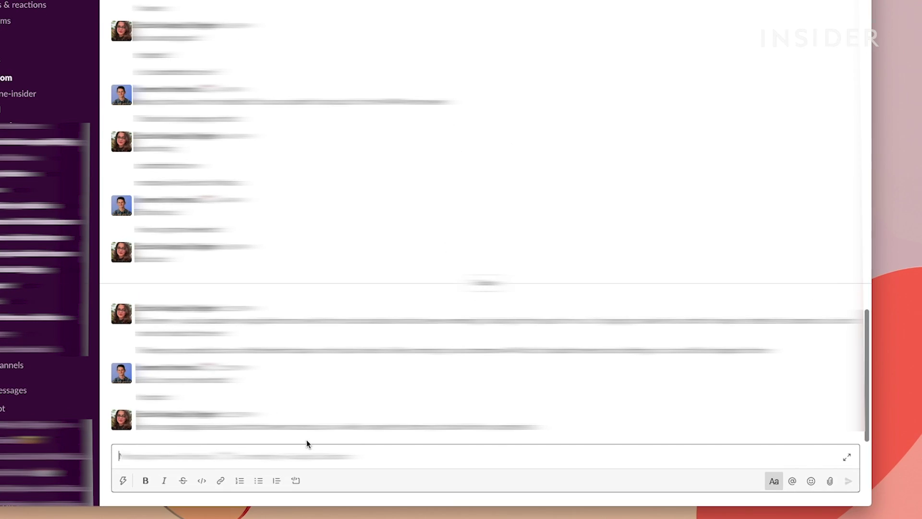
type("hello")
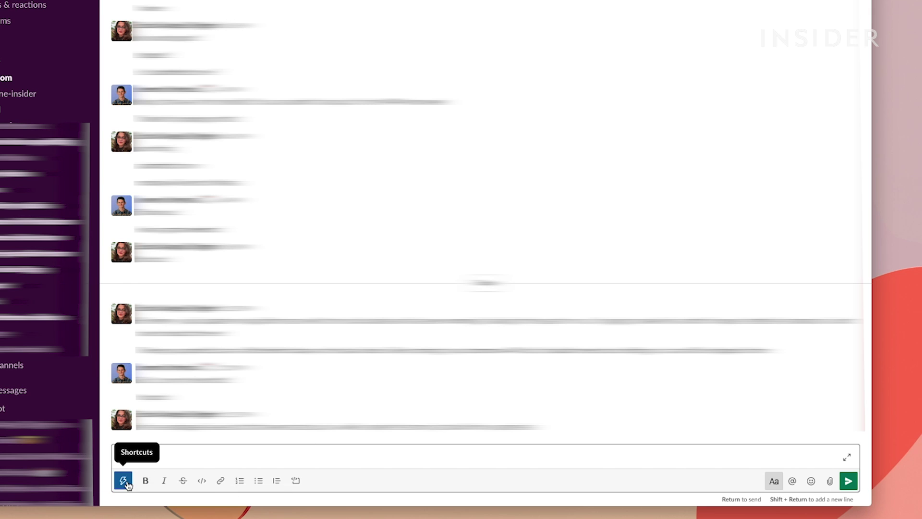
type("hello!")
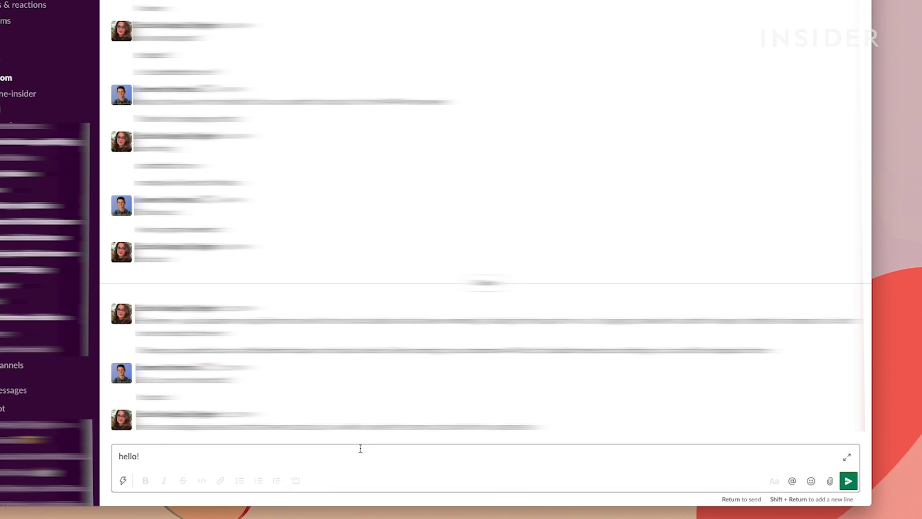
Make the "hello!" text italic with the formatting options and add a mention of the recipient after it.
left_click(774, 485)
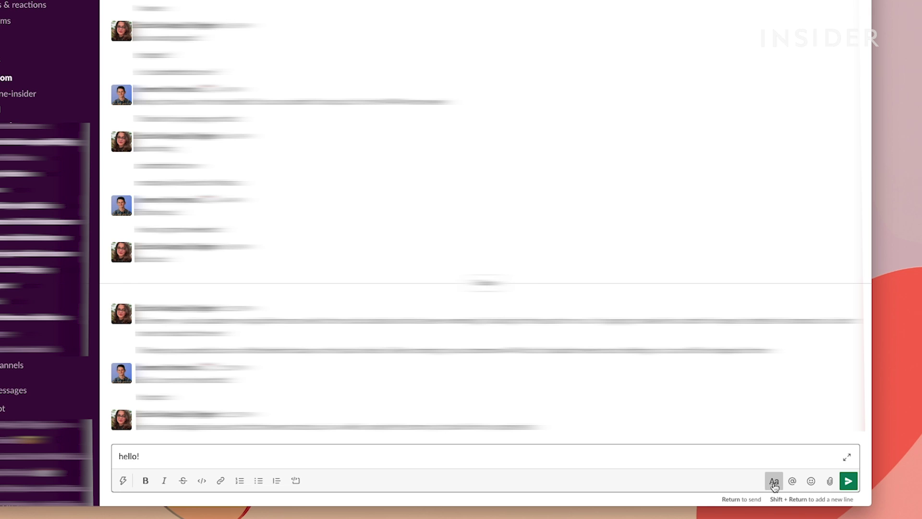
key("ctrl+a")
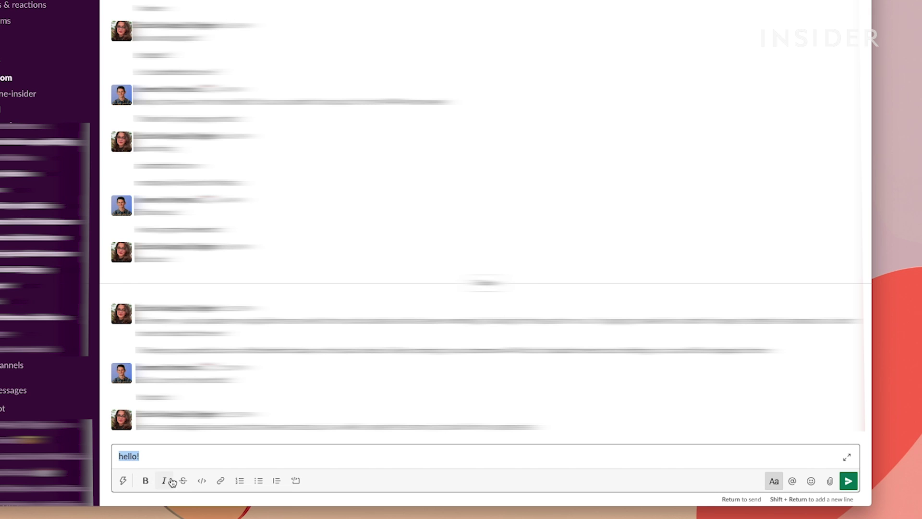
left_click(166, 481)
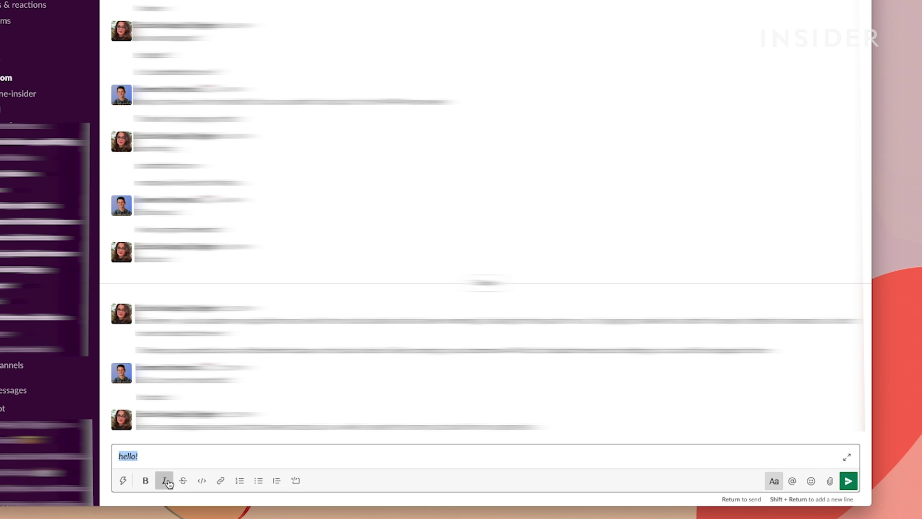
left_click(773, 481)
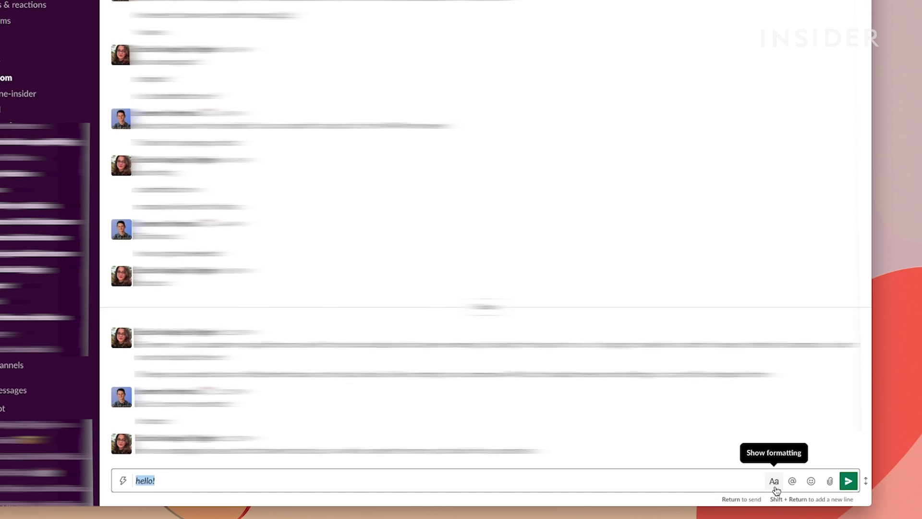
left_click(257, 477)
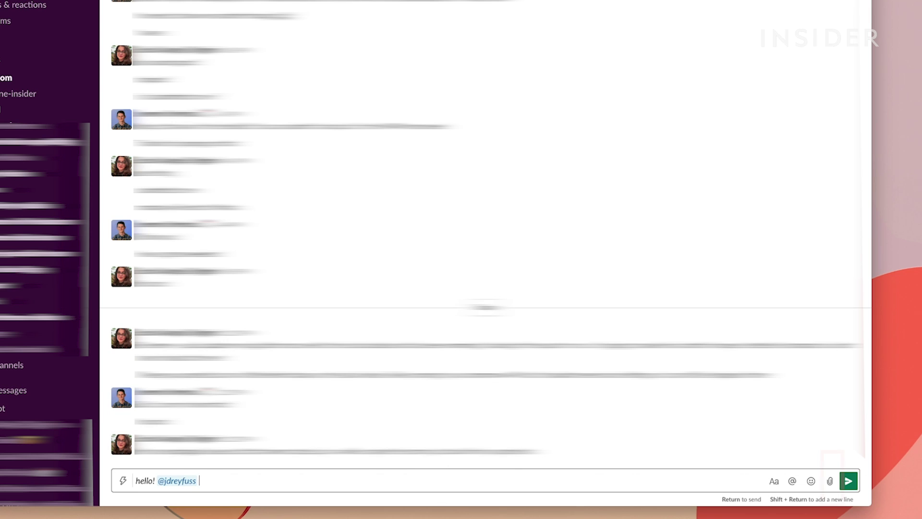
Attach 1200px-Google_Calendar_icon_(2020).svg.png from the computer and send the direct message.
left_click(828, 483)
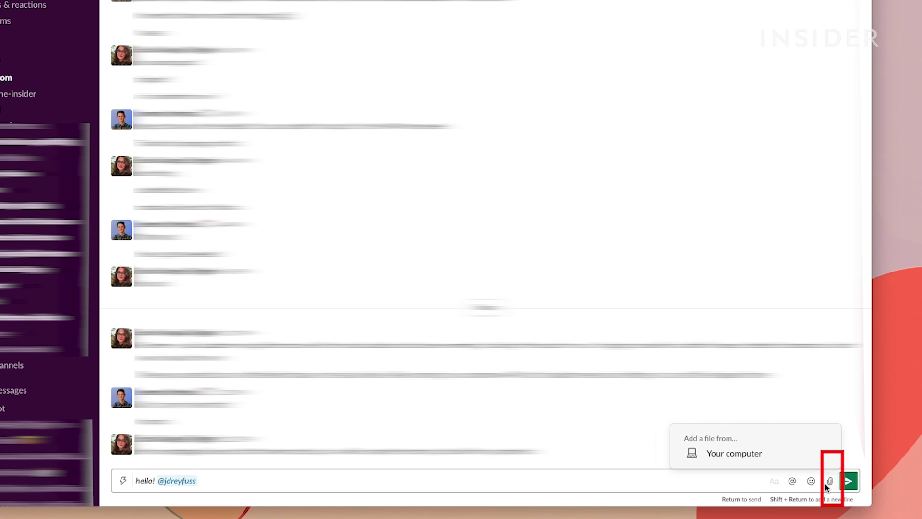
left_click(824, 481)
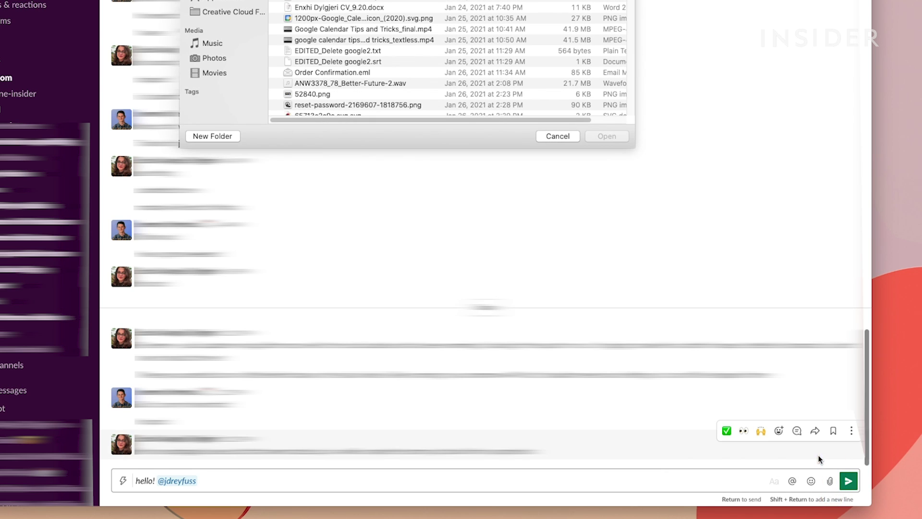
left_click(385, 18)
key("Return")
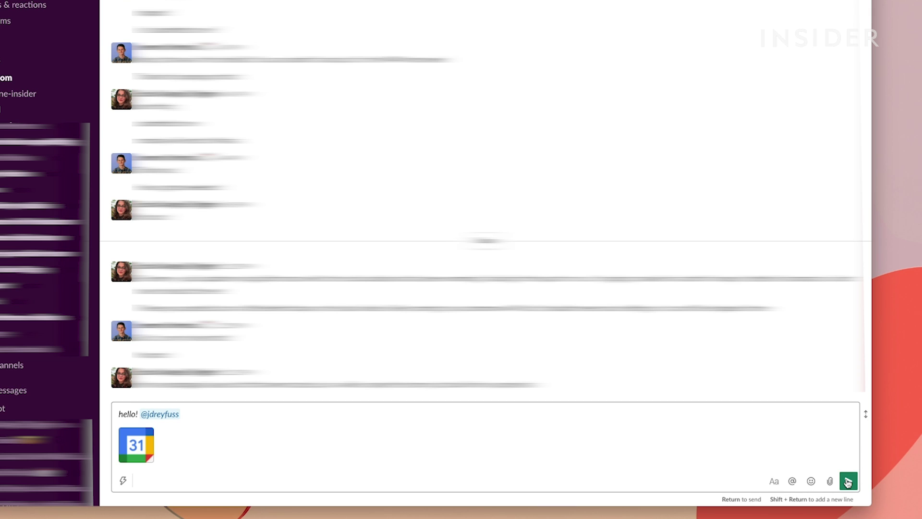
left_click(847, 481)
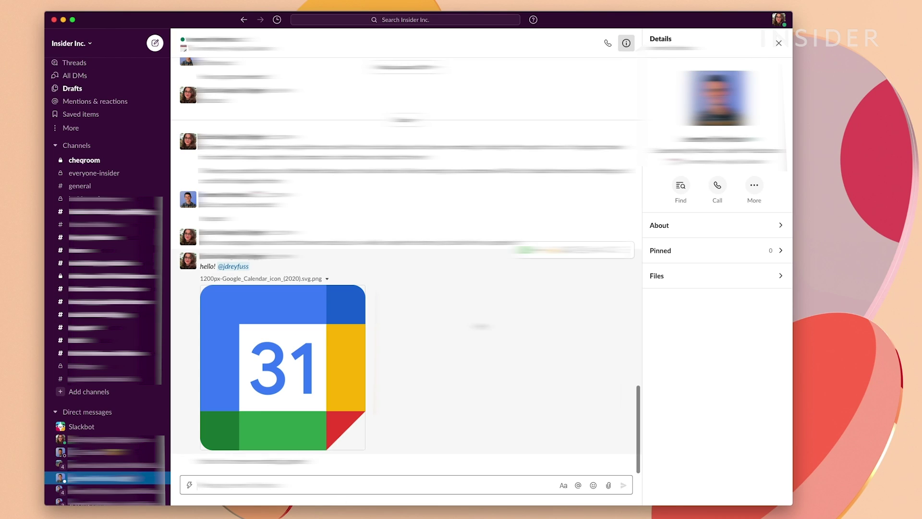
React to the sent "hello!" message with the parrot emoji.
mouse_move(531, 258)
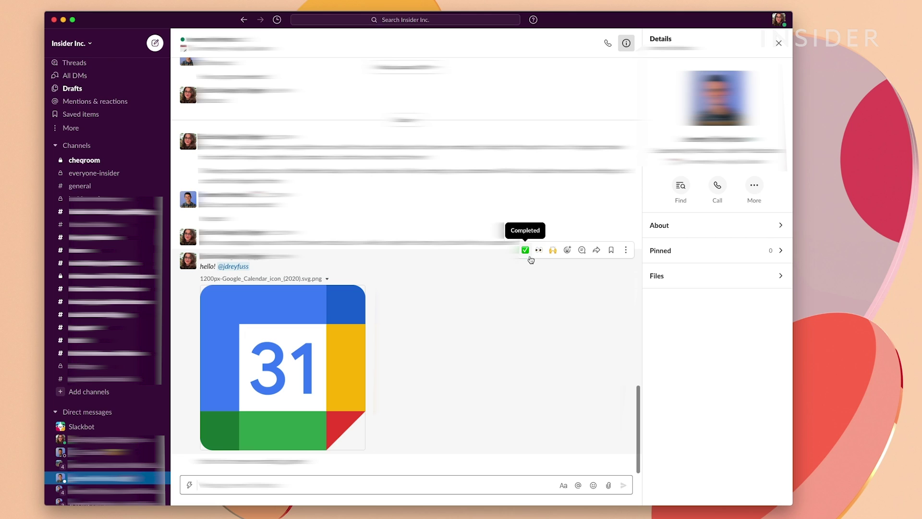
left_click(568, 250)
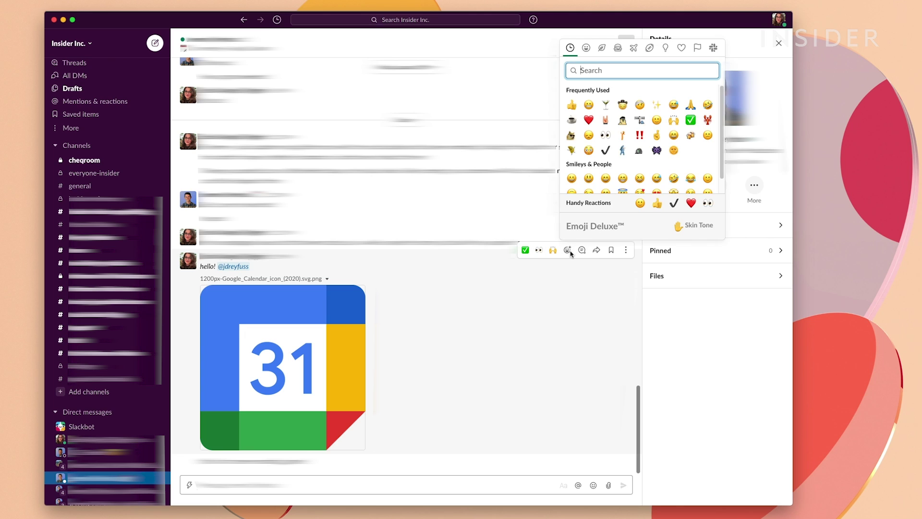
left_click(622, 121)
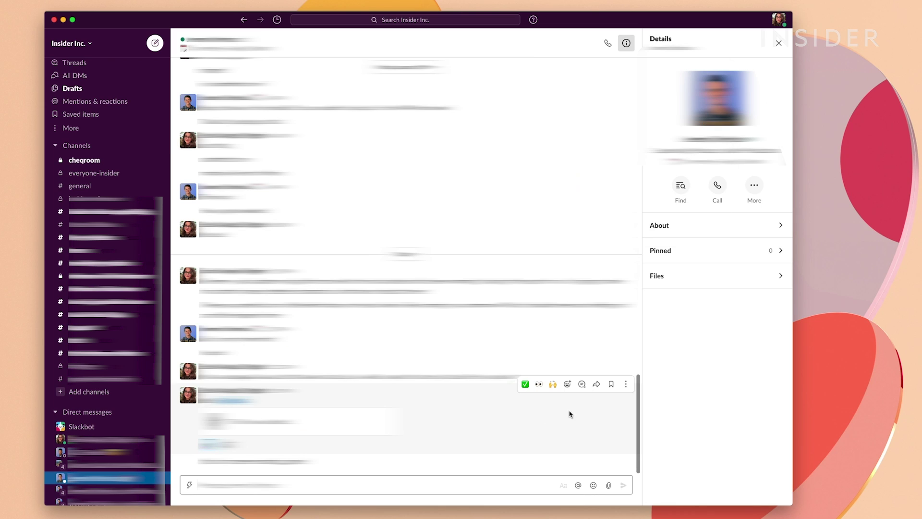
Reply "cool parrot!" in the thread of the "hello!" message and add that message to the saved items.
left_click(583, 386)
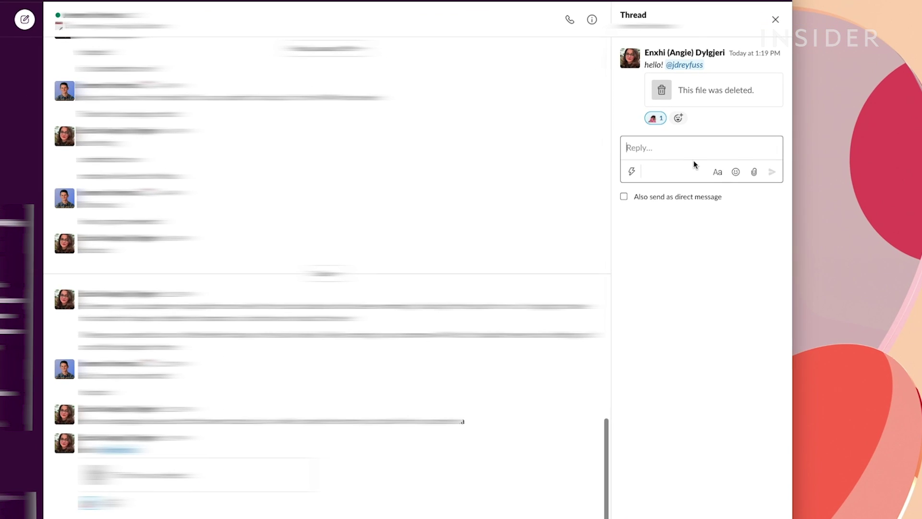
type("cool parrot!")
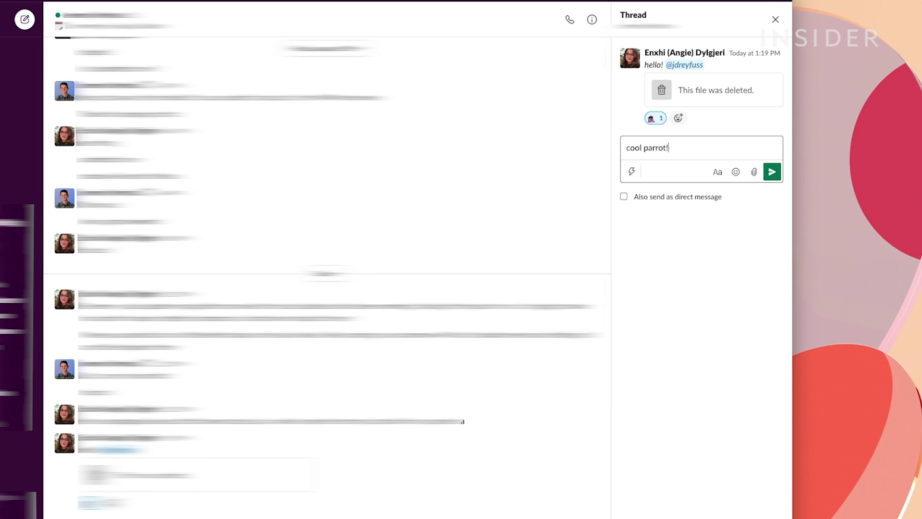
key("Return")
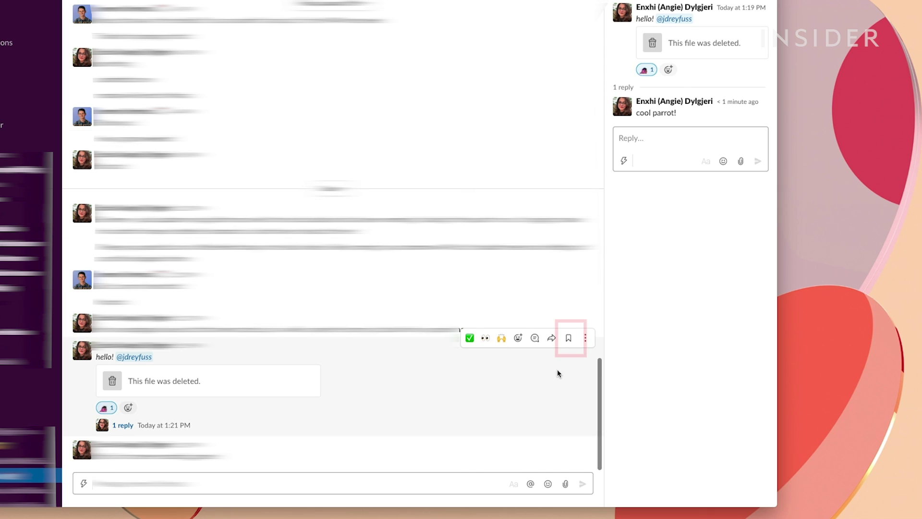
left_click(568, 339)
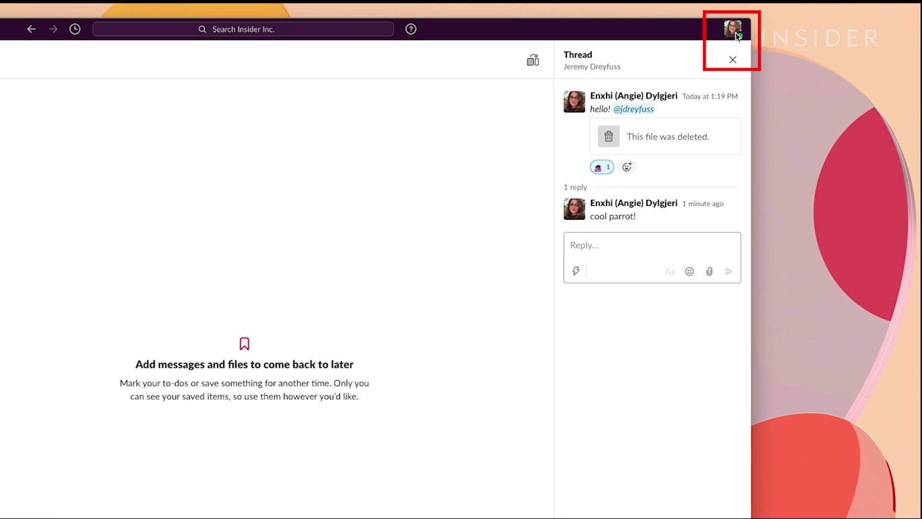
Look through the list of downloaded files from the account options, and close it.
left_click(733, 30)
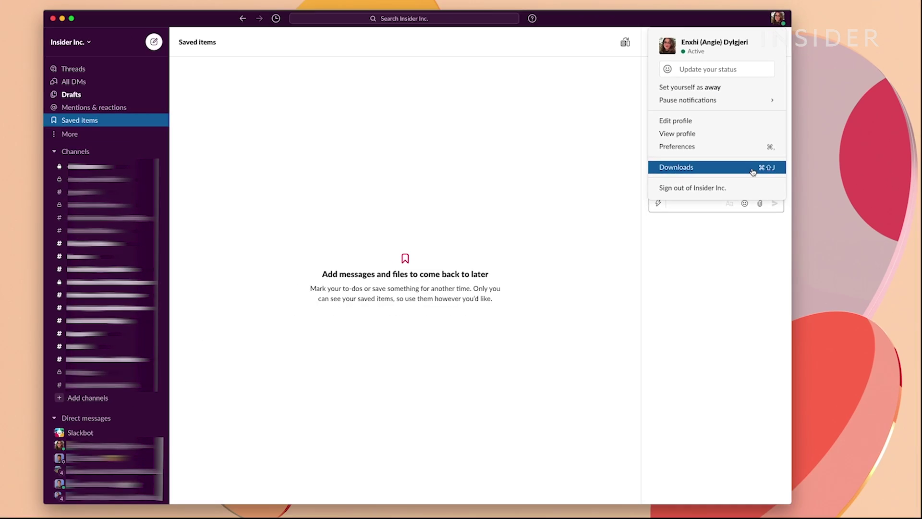
left_click(700, 229)
scroll(261, 345, "down", 3)
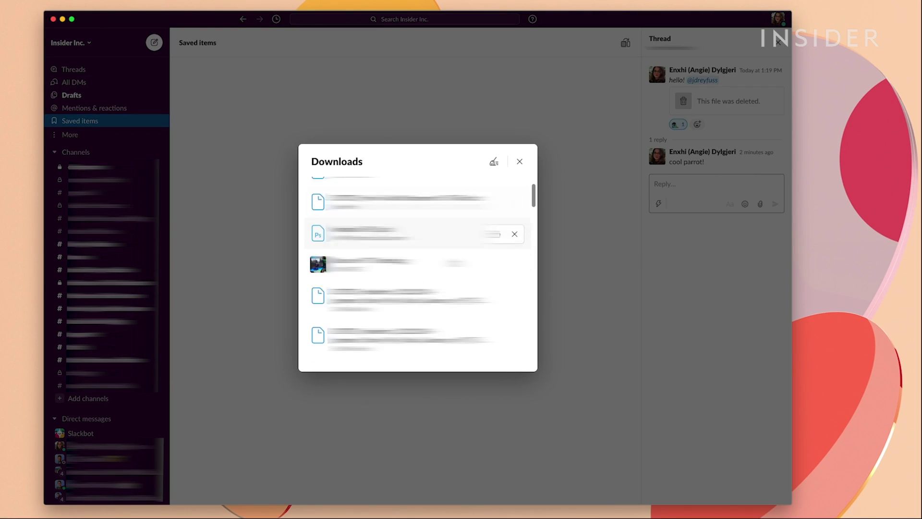
left_click(519, 161)
Examine the editable profile fields such as display name, time zone and pronoun, and close the profile without changes.
left_click(778, 18)
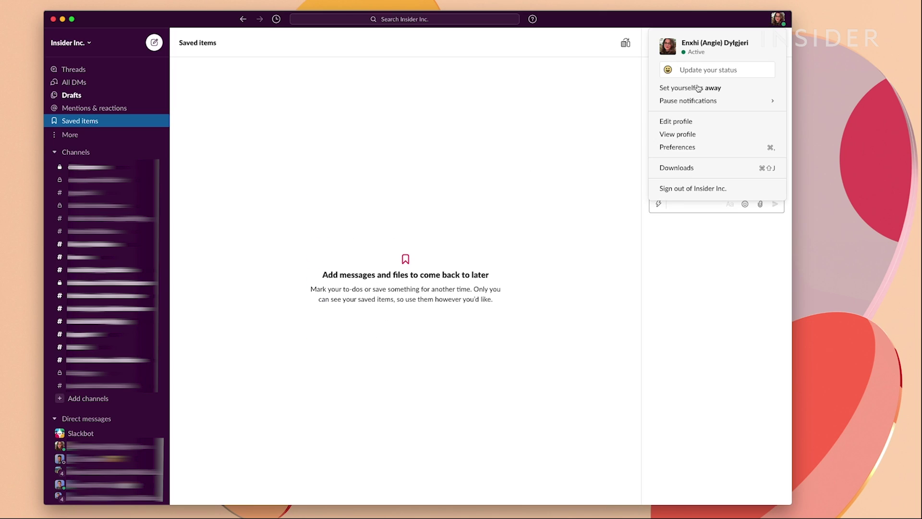
left_click(680, 126)
scroll(553, 283, "down", 2)
scroll(548, 291, "up", 1)
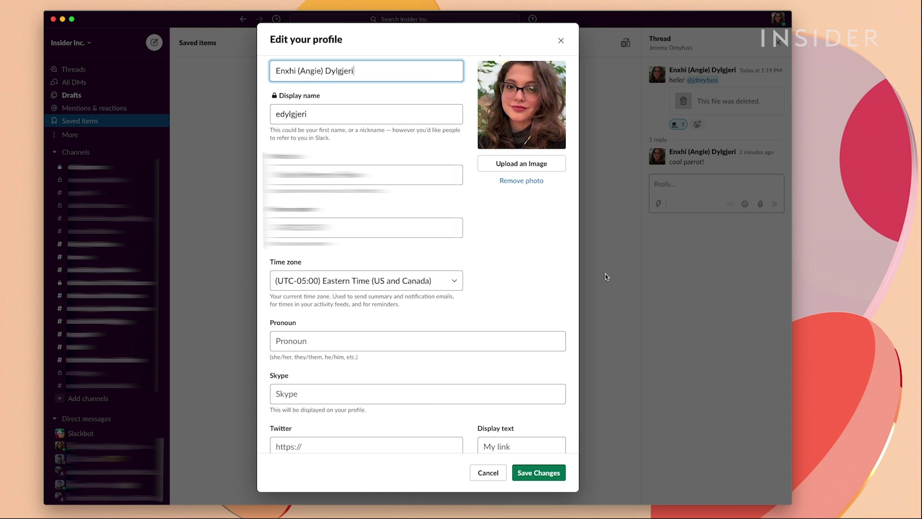
left_click(639, 270)
Look at the available do-not-disturb durations for pausing notifications.
left_click(778, 19)
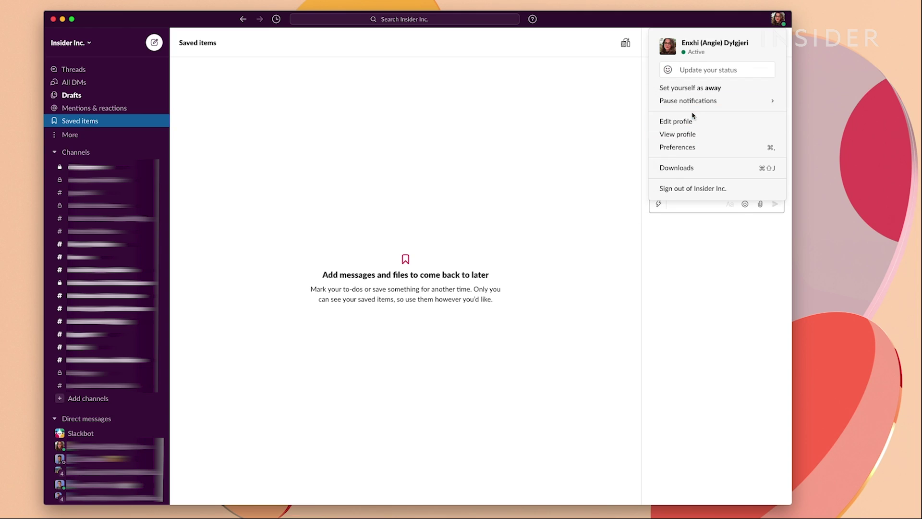
mouse_move(699, 102)
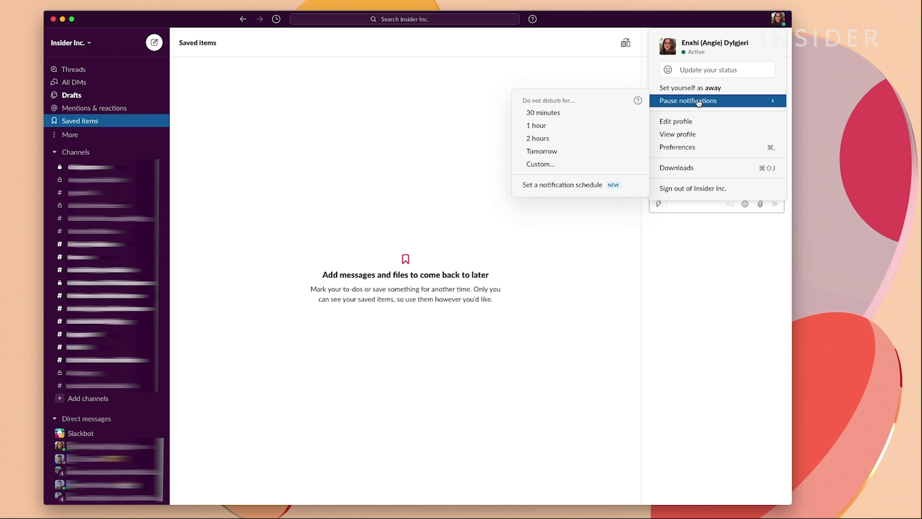
left_click(75, 52)
Open the Insider Inc. workspace options.
left_click(89, 44)
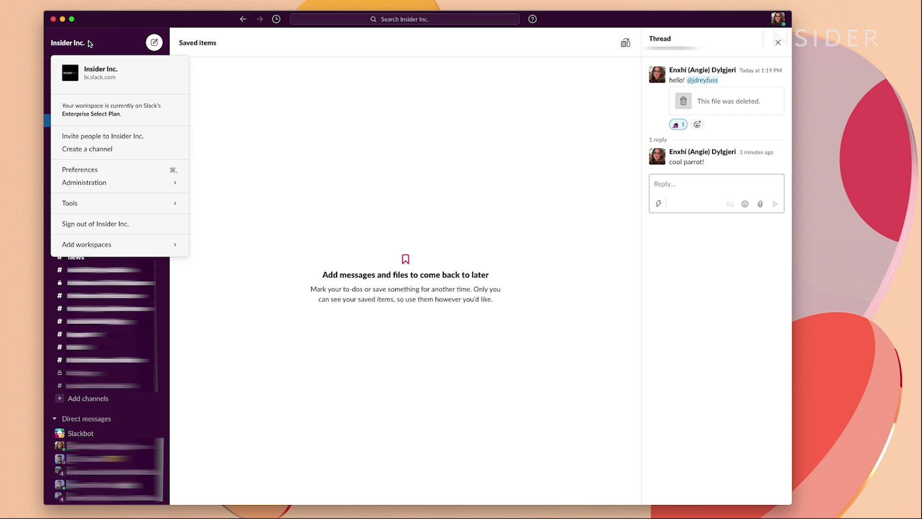